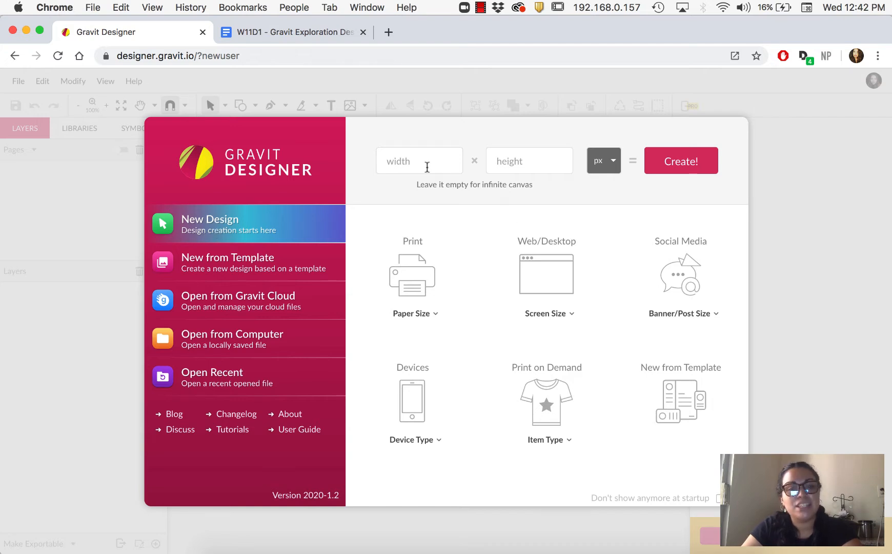
# Consult the design checklist for the required document size
pyautogui.click(427, 167)
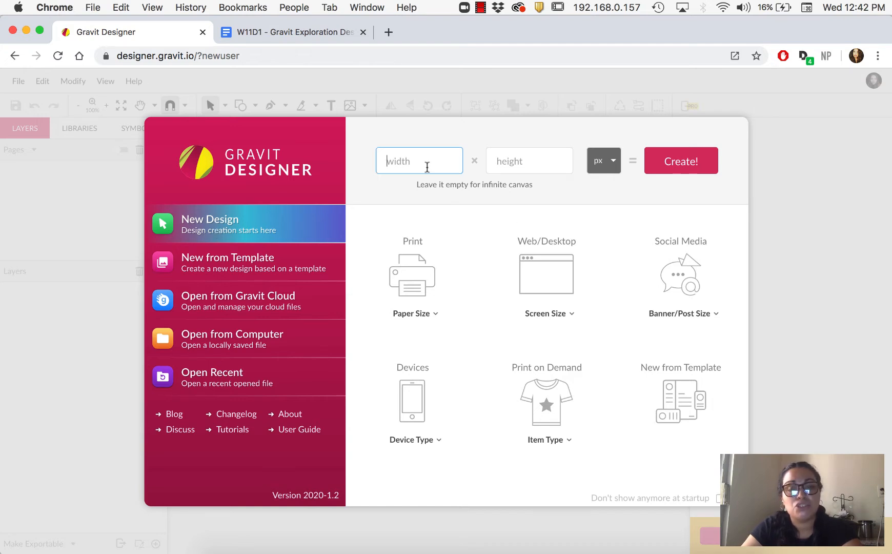
pyautogui.click(286, 33)
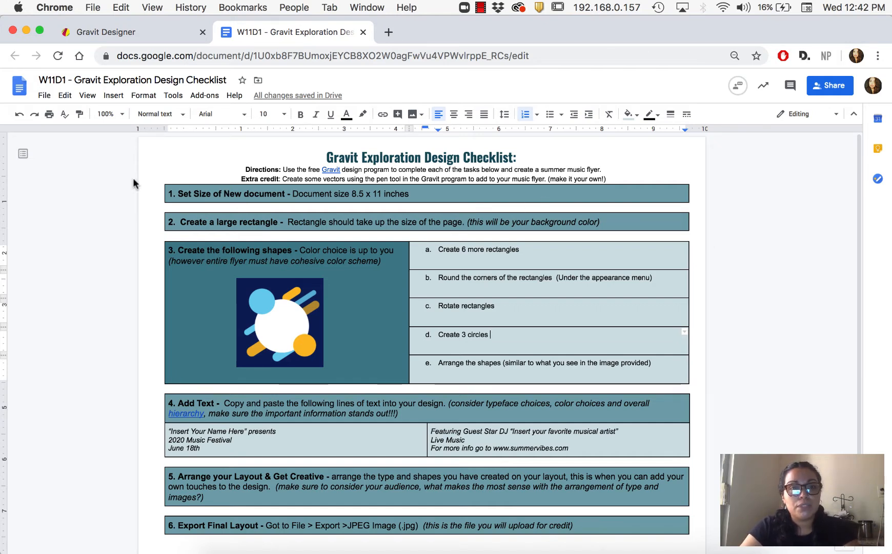
pyautogui.click(169, 33)
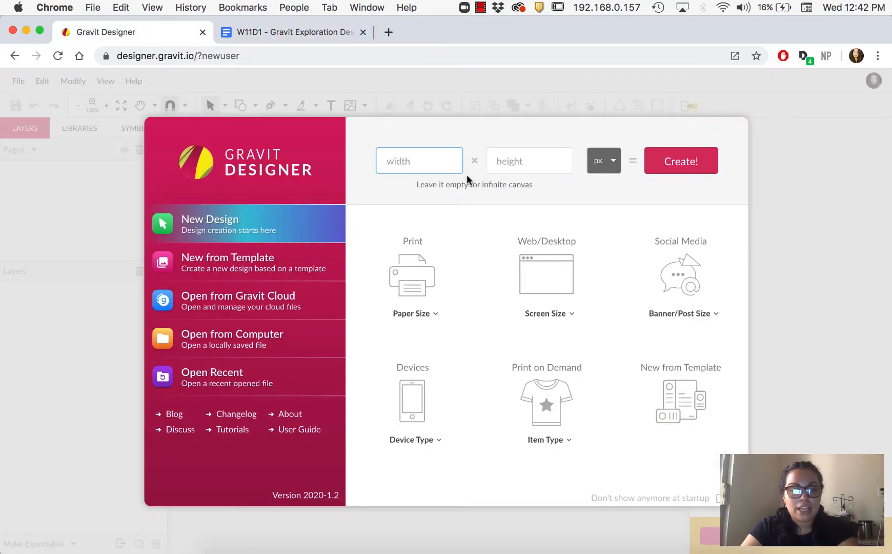
# Create a new 8.5 x 11 inch design
pyautogui.write('8.5')
pyautogui.press('Tab')
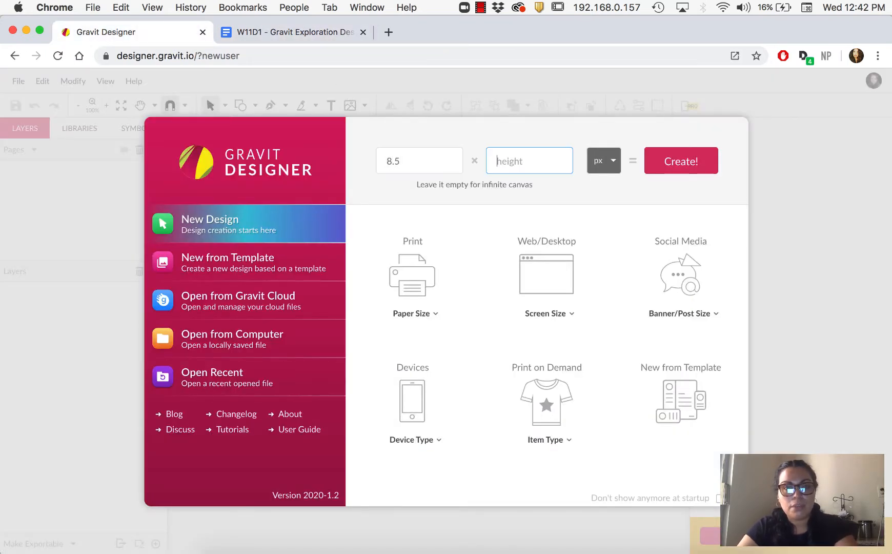
pyautogui.write('11')
pyautogui.click(614, 161)
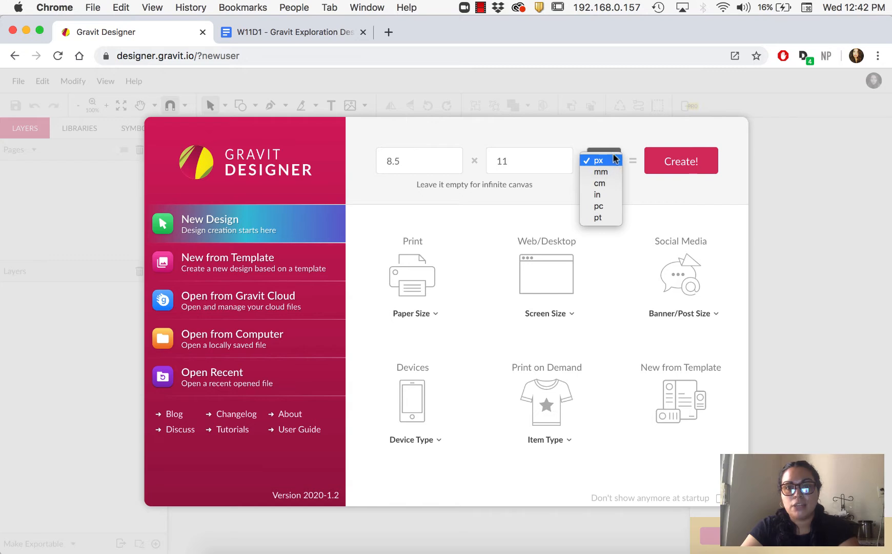
pyautogui.click(603, 194)
pyautogui.click(686, 165)
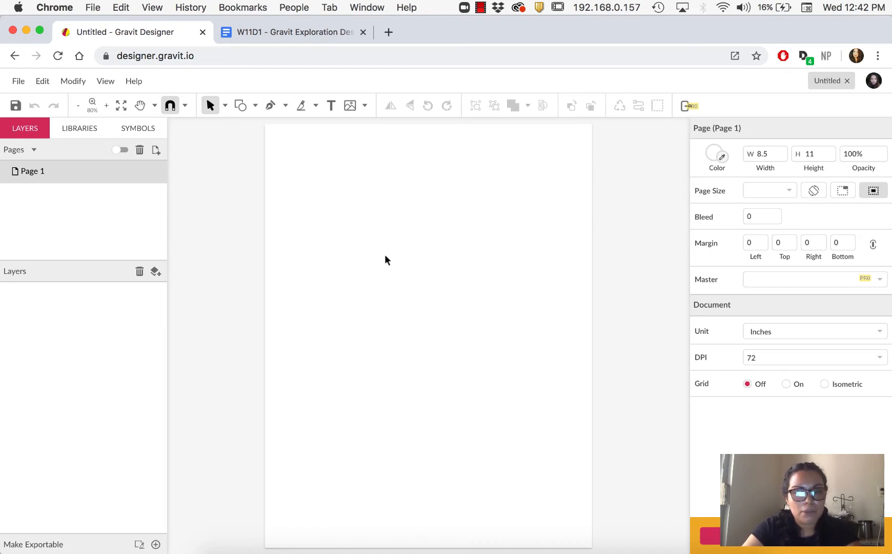
# Draw a rectangle covering the entire page as the background
pyautogui.click(269, 32)
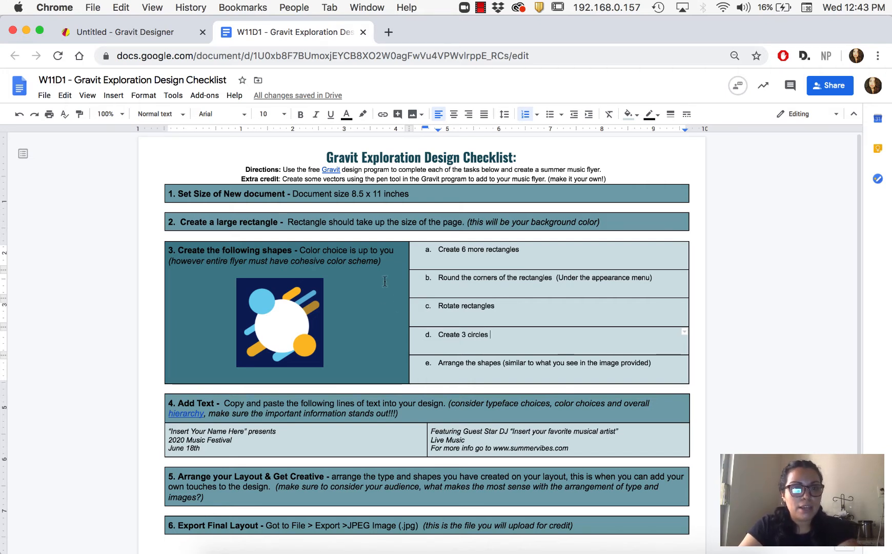
pyautogui.click(126, 34)
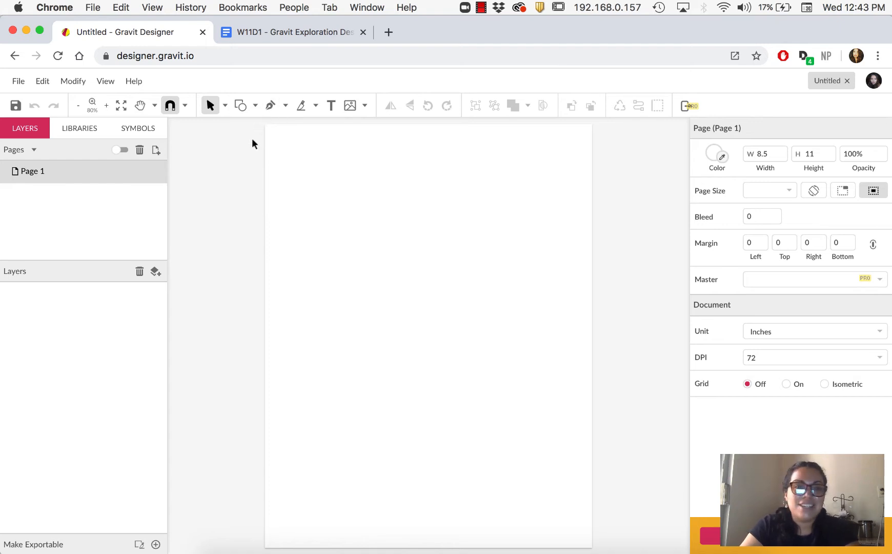
pyautogui.click(255, 105)
pyautogui.click(267, 143)
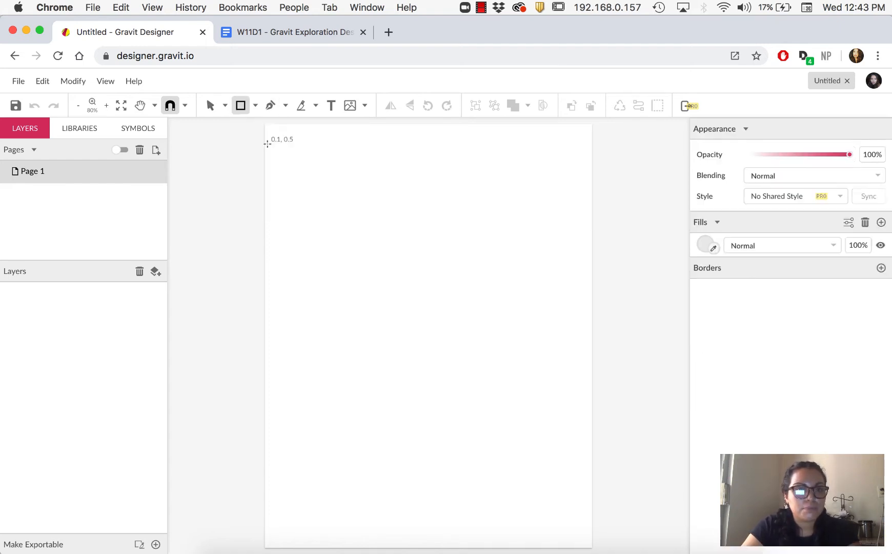
pyautogui.moveTo(264, 124); pyautogui.dragTo(592, 547)
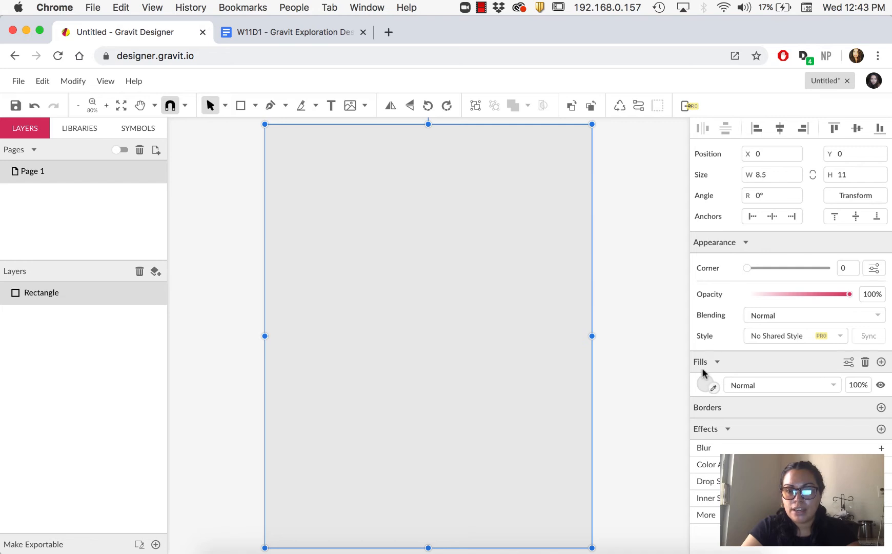
# Fill the background rectangle with dark navy blue
pyautogui.click(713, 388)
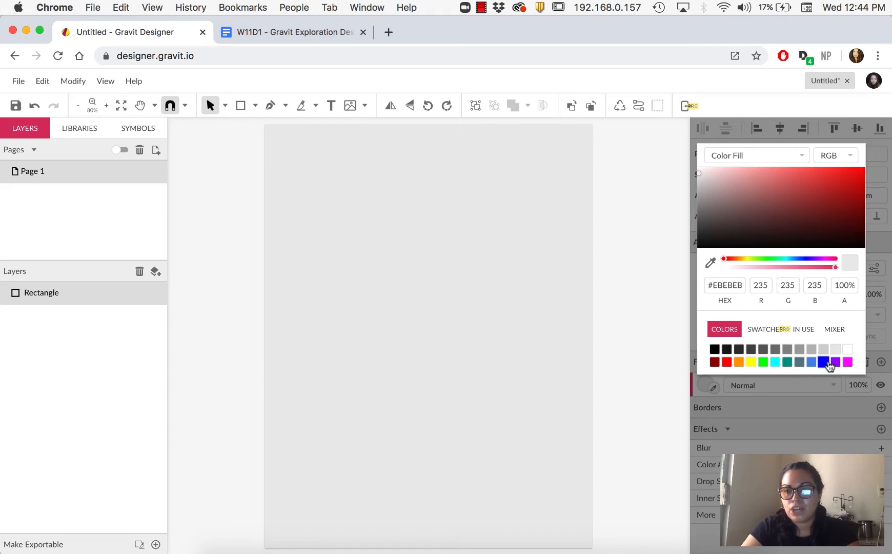
pyautogui.moveTo(723, 259); pyautogui.dragTo(799, 260)
pyautogui.moveTo(838, 188); pyautogui.dragTo(851, 223)
pyautogui.click(649, 358)
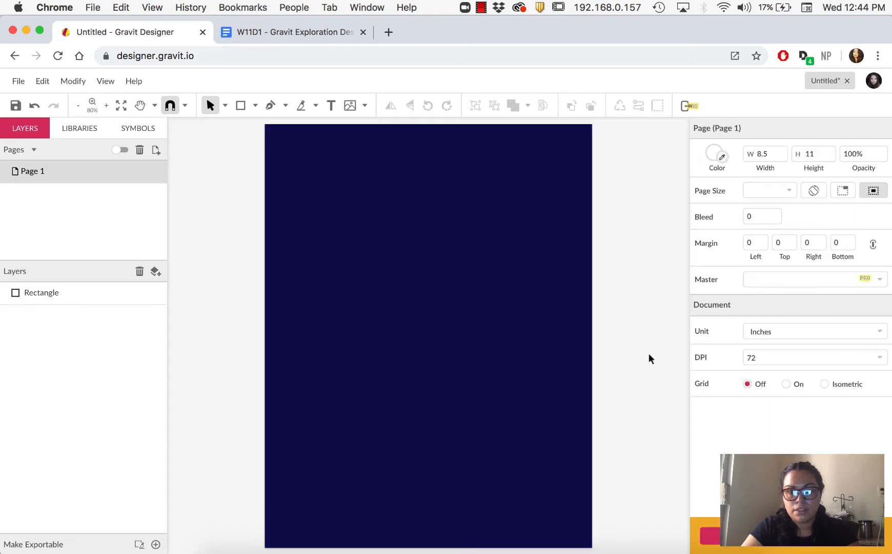
# Review the checklist's shape tasks for the flyer
pyautogui.click(313, 33)
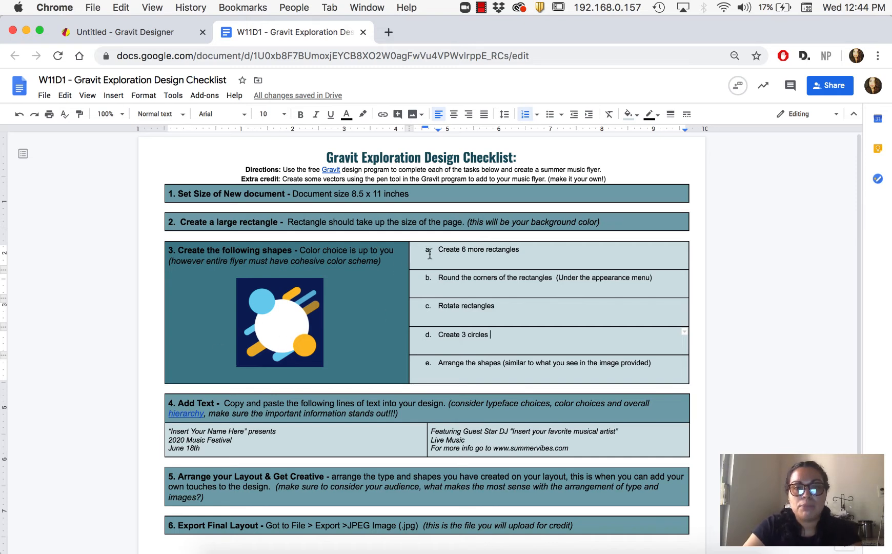
pyautogui.moveTo(439, 249); pyautogui.dragTo(521, 247)
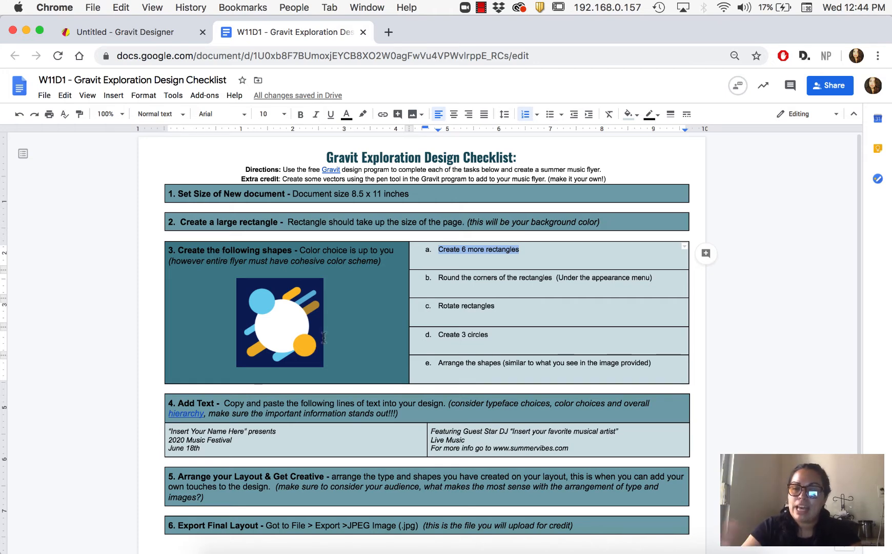
pyautogui.click(112, 32)
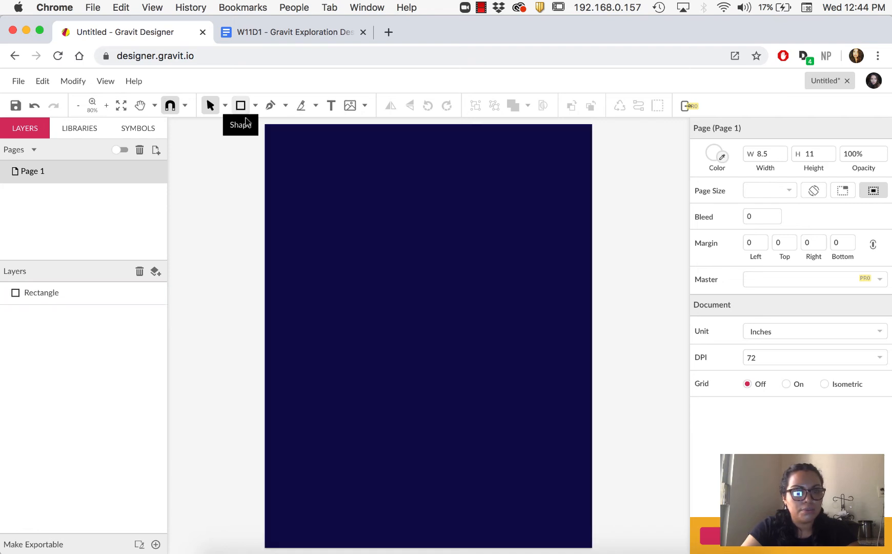
# Draw a tall rectangle about 0.96 x 3.56 in and round its corners to 0.47
pyautogui.click(242, 105)
pyautogui.moveTo(316, 208); pyautogui.dragTo(353, 344)
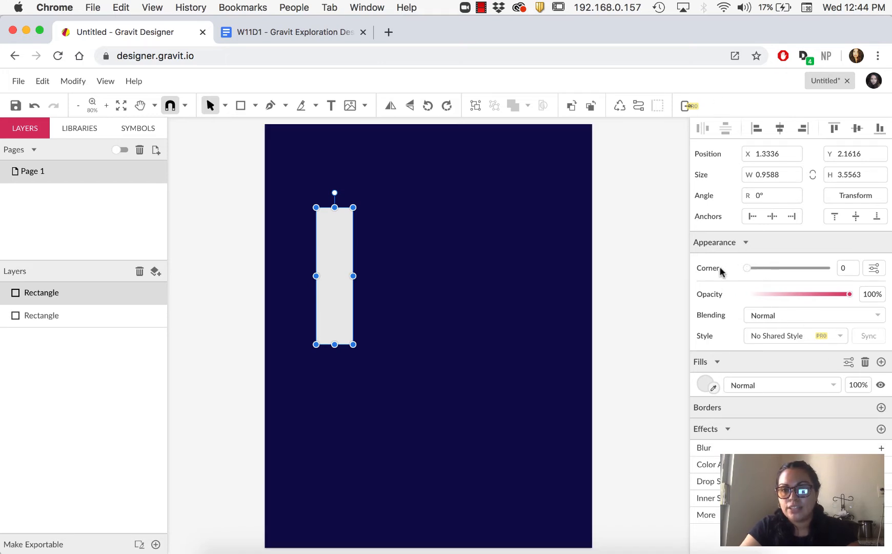
pyautogui.moveTo(747, 268); pyautogui.dragTo(852, 284)
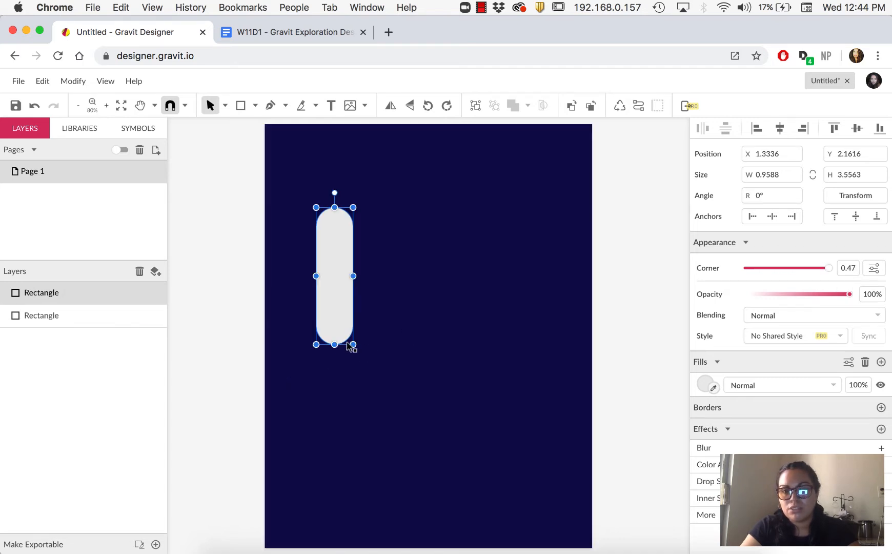
# Lengthen the rounded rectangle to about 4.86 in tall and rotate it about -50°
pyautogui.moveTo(354, 344); pyautogui.dragTo(352, 395)
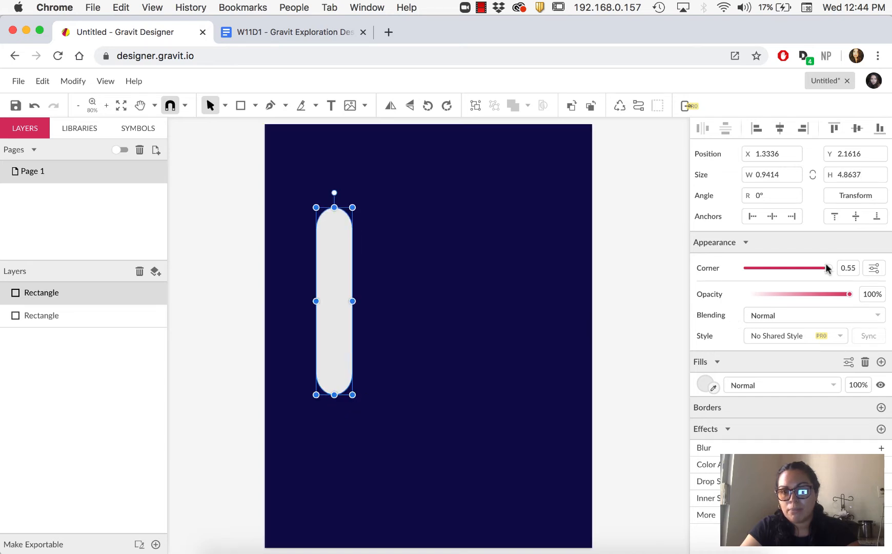
pyautogui.moveTo(828, 268); pyautogui.dragTo(823, 267)
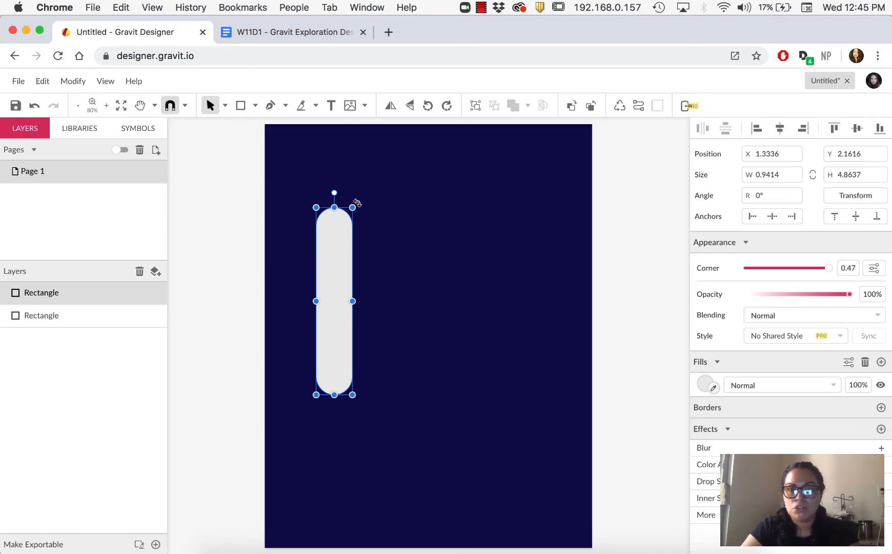
pyautogui.moveTo(357, 203); pyautogui.dragTo(413, 265)
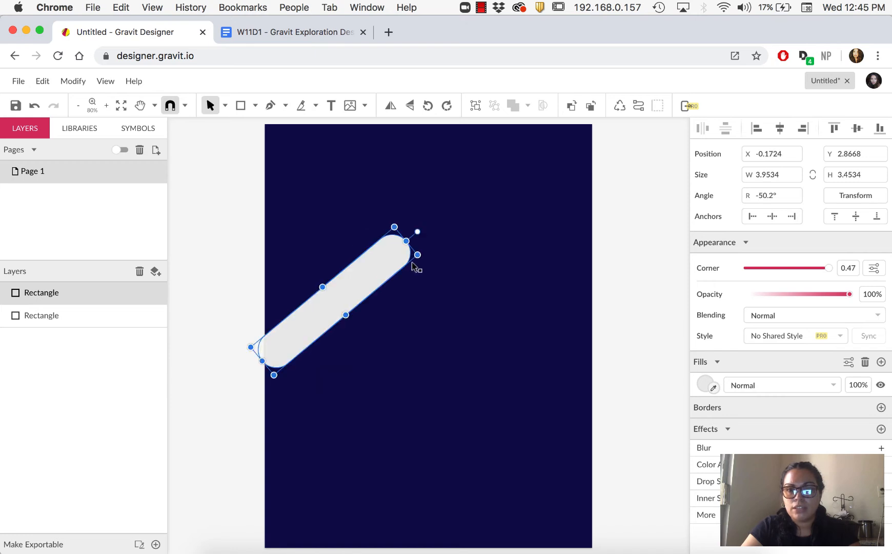
pyautogui.click(765, 195)
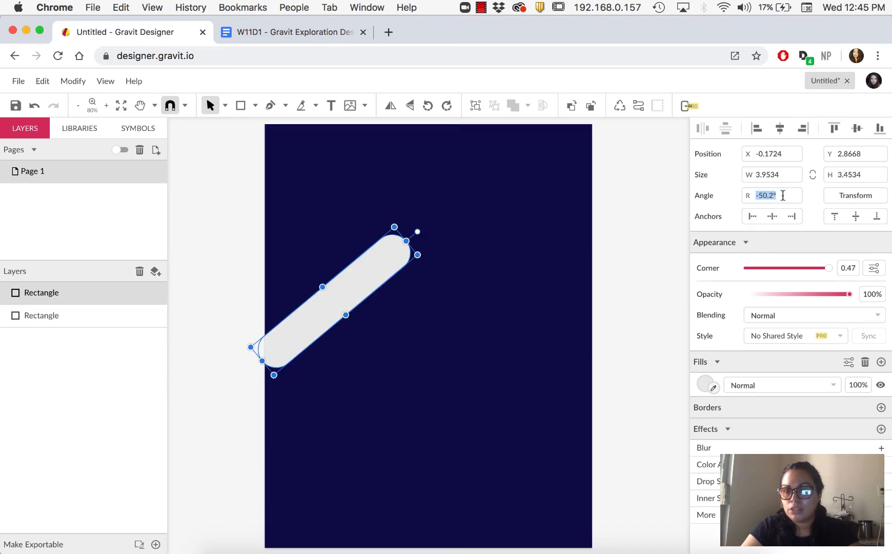
# Move the rotated bar to the left side and fill it orange
pyautogui.moveTo(360, 283); pyautogui.dragTo(434, 263)
pyautogui.moveTo(498, 232); pyautogui.dragTo(511, 290)
pyautogui.click(705, 384)
pyautogui.click(739, 362)
# Duplicate the orange bar, recolor the copy cyan, and position it to the right
pyautogui.press('super+d')
pyautogui.click(706, 384)
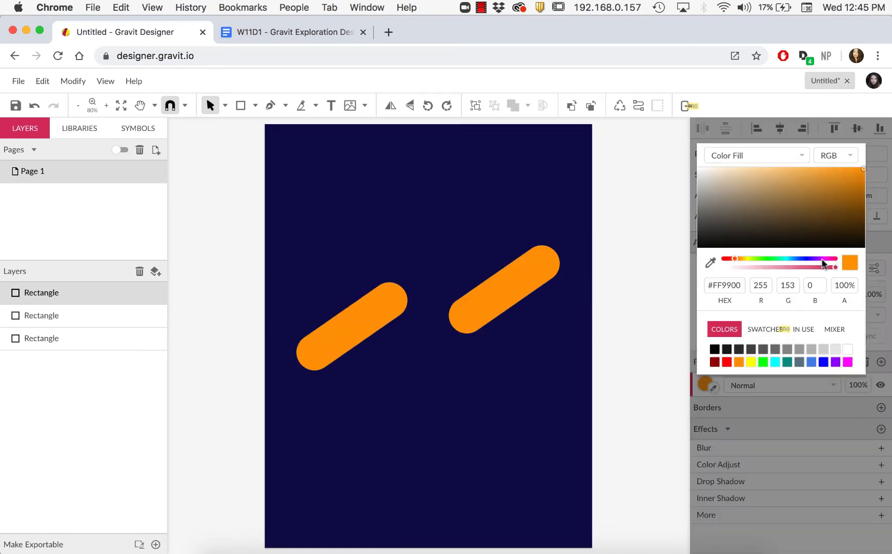
pyautogui.moveTo(822, 263); pyautogui.dragTo(780, 257)
pyautogui.click(831, 171)
pyautogui.moveTo(451, 331); pyautogui.dragTo(426, 343)
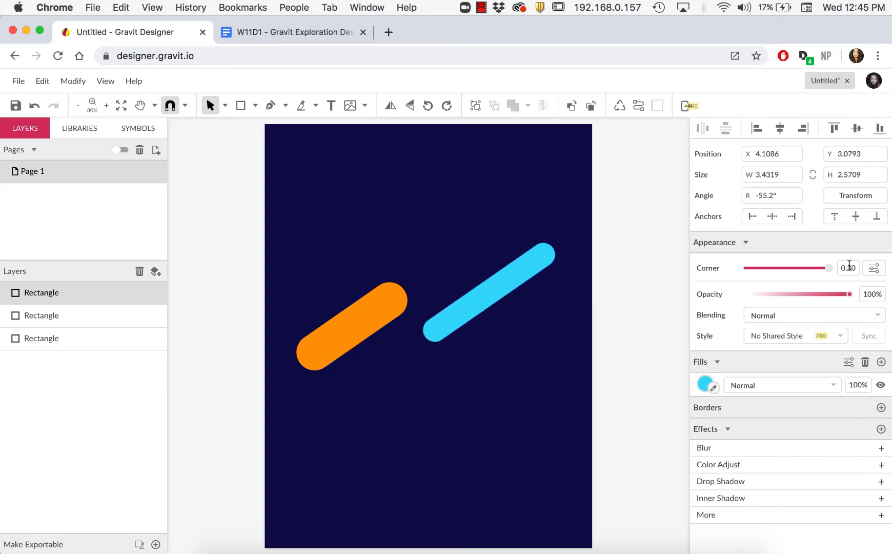
# Duplicate the cyan bar and place the copy in the lower left of the page
pyautogui.moveTo(512, 279); pyautogui.dragTo(512, 265)
pyautogui.press('super+d')
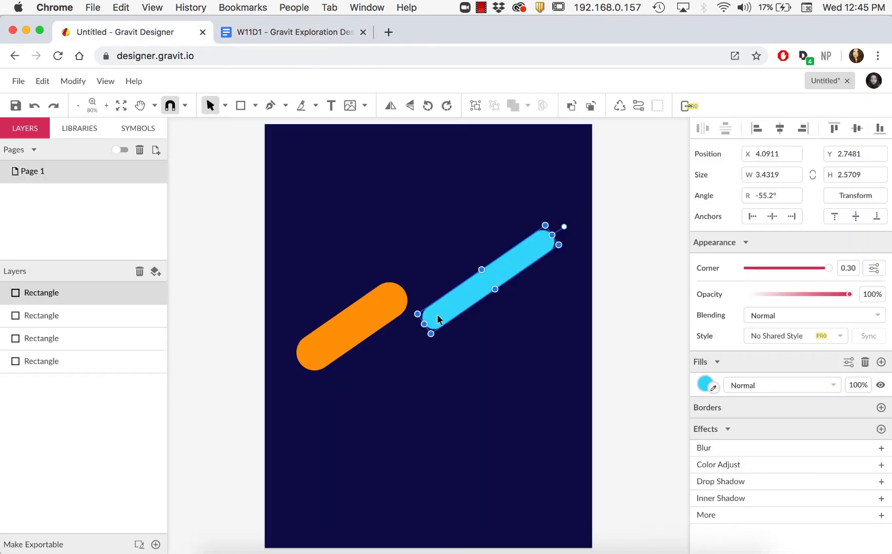
pyautogui.moveTo(547, 245); pyautogui.dragTo(442, 421)
pyautogui.moveTo(383, 454); pyautogui.dragTo(526, 336)
pyautogui.moveTo(509, 271); pyautogui.dragTo(515, 253)
pyautogui.moveTo(533, 317)
pyautogui.mouseDown()
pyautogui.moveTo(525, 323)
pyautogui.moveTo(532, 305)
pyautogui.mouseUp()
# Add a shorter orange rounded bar on the right side of the page
pyautogui.click(713, 388)
pyautogui.click(383, 317)
pyautogui.moveTo(500, 259); pyautogui.dragTo(413, 414)
pyautogui.click(500, 269)
pyautogui.press('super+d')
pyautogui.moveTo(479, 379); pyautogui.dragTo(440, 408)
pyautogui.moveTo(439, 408); pyautogui.dragTo(462, 413)
pyautogui.moveTo(807, 268); pyautogui.dragTo(830, 269)
pyautogui.moveTo(401, 430); pyautogui.dragTo(375, 430)
pyautogui.click(531, 311)
# Duplicate the short orange bar and place a longer copy near the top of the page
pyautogui.press('super+d')
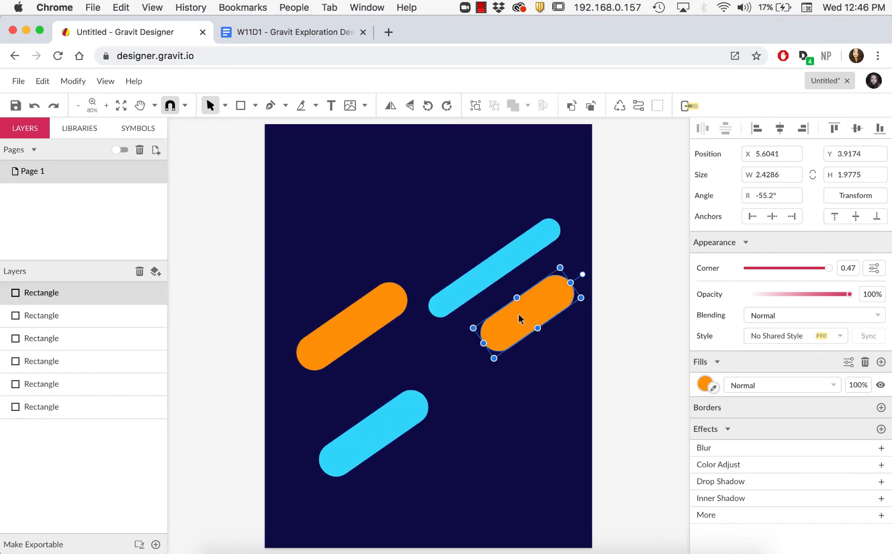
pyautogui.moveTo(518, 314); pyautogui.dragTo(438, 228)
pyautogui.moveTo(404, 258); pyautogui.dragTo(376, 276)
pyautogui.moveTo(501, 211); pyautogui.dragTo(495, 207)
pyautogui.moveTo(417, 246); pyautogui.dragTo(425, 238)
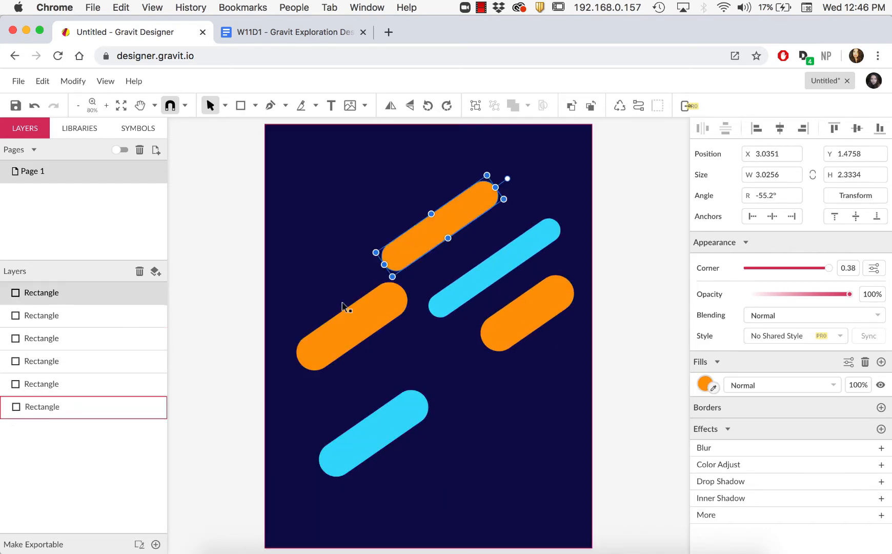
# Duplicate an orange bar and place a smaller copy beside the lower cyan bar
pyautogui.click(367, 327)
pyautogui.press('super+d')
pyautogui.moveTo(368, 328); pyautogui.dragTo(460, 437)
pyautogui.moveTo(507, 413); pyautogui.dragTo(458, 434)
pyautogui.click(640, 312)
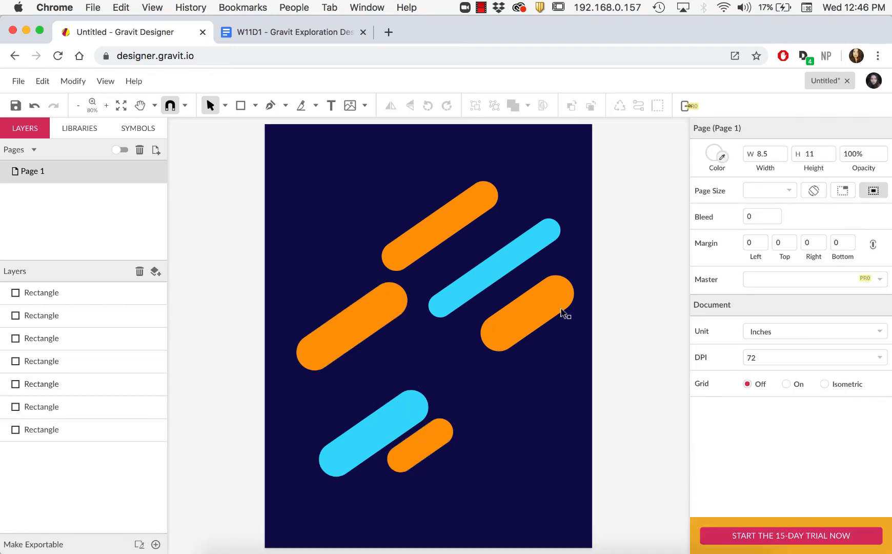
# Draw a large white circle in the centre of the page with the Ellipse tool
pyautogui.press('e')
pyautogui.moveTo(376, 267); pyautogui.dragTo(532, 422)
pyautogui.click(706, 415)
pyautogui.click(850, 381)
pyautogui.moveTo(454, 344); pyautogui.dragTo(420, 317)
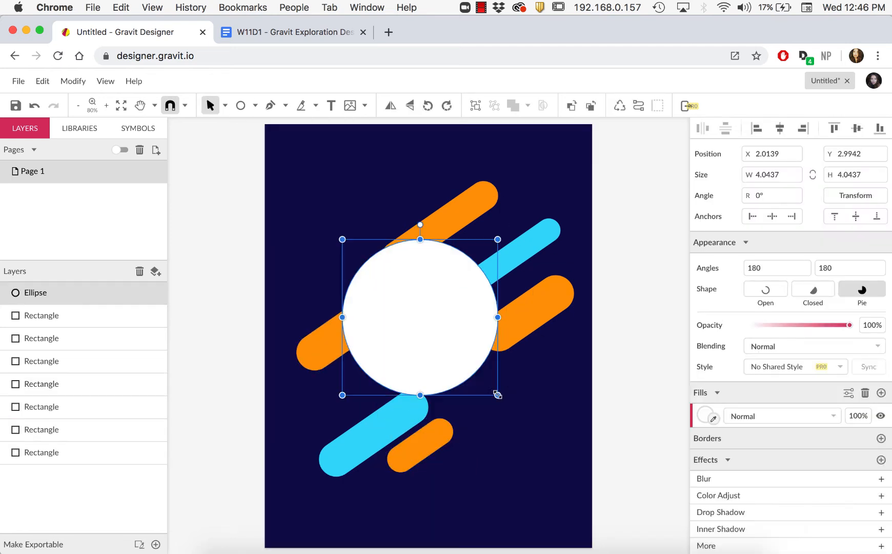
pyautogui.moveTo(498, 394); pyautogui.dragTo(524, 421)
# Duplicate the white circle, shrink the copy, color it cyan, and place it at the upper left
pyautogui.moveTo(516, 363); pyautogui.dragTo(446, 316)
pyautogui.click(482, 370)
pyautogui.press('super+d')
pyautogui.moveTo(483, 363); pyautogui.dragTo(380, 260)
pyautogui.moveTo(341, 221); pyautogui.dragTo(512, 404)
pyautogui.click(713, 419)
pyautogui.click(550, 233)
pyautogui.click(436, 218)
# Duplicate the cyan circle into a smaller orange circle at the lower right
pyautogui.click(369, 281)
pyautogui.press('super+d')
pyautogui.moveTo(543, 433); pyautogui.dragTo(511, 404)
pyautogui.click(713, 419)
pyautogui.click(525, 303)
pyautogui.moveTo(464, 211); pyautogui.dragTo(471, 216)
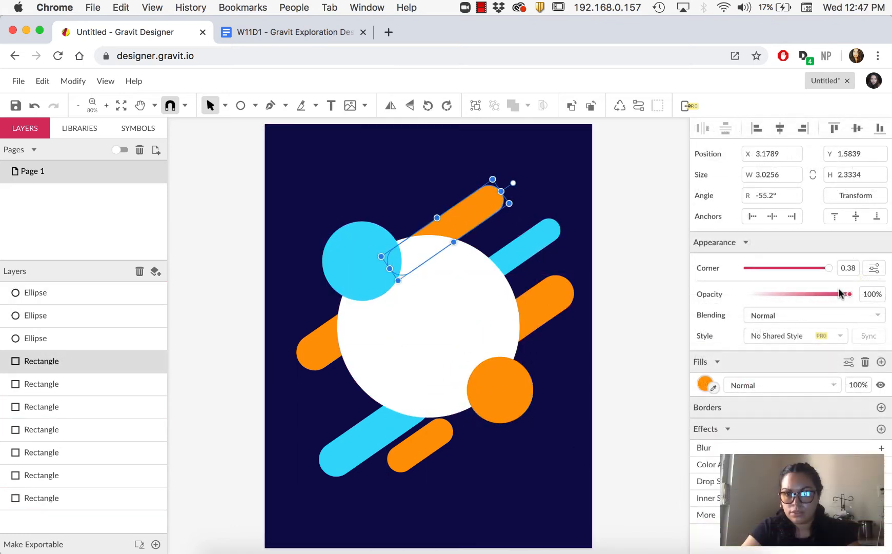
# Lower the opacity of the top orange bar slightly
pyautogui.click(610, 453)
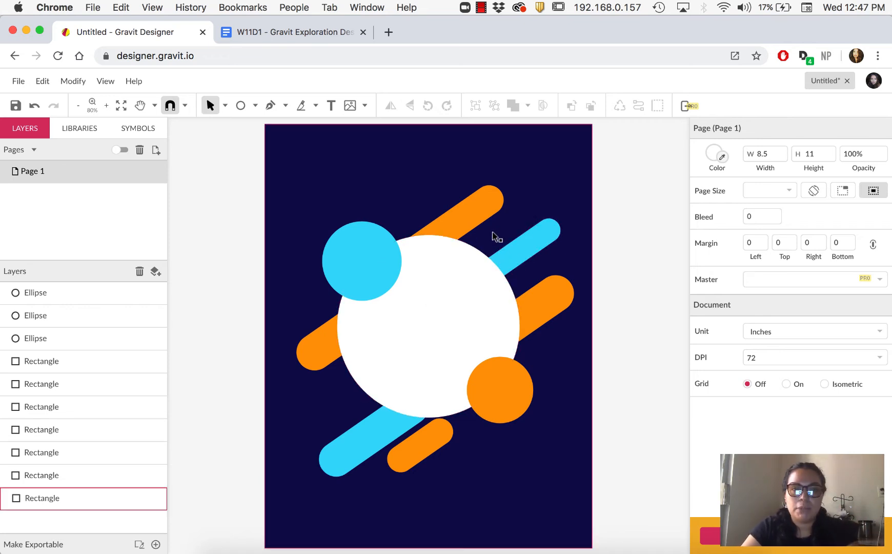
pyautogui.click(490, 203)
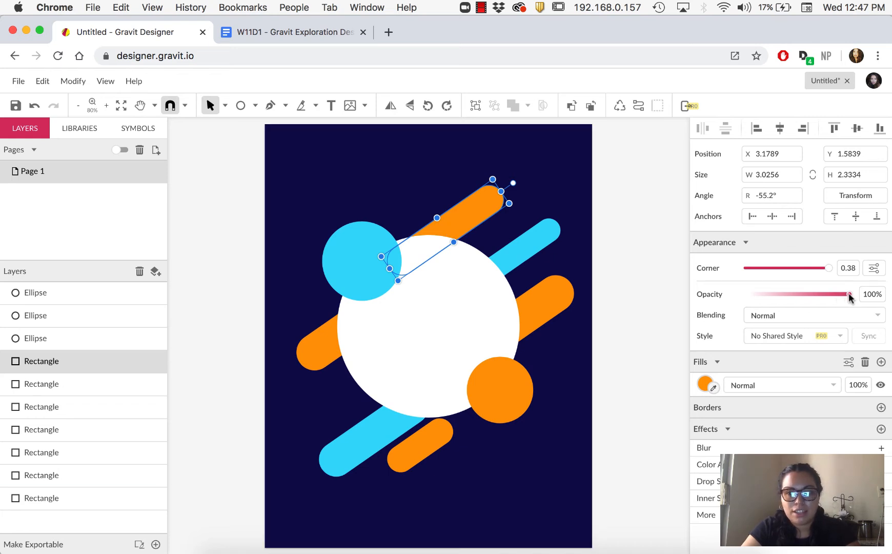
pyautogui.moveTo(849, 294)
pyautogui.mouseDown()
pyautogui.moveTo(801, 297)
pyautogui.moveTo(839, 296)
pyautogui.mouseUp()
pyautogui.click(827, 314)
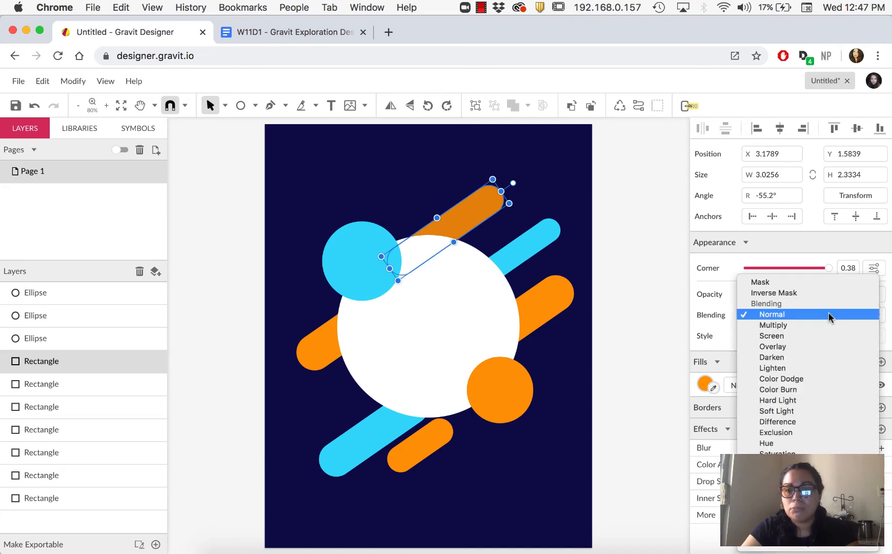
pyautogui.click(704, 313)
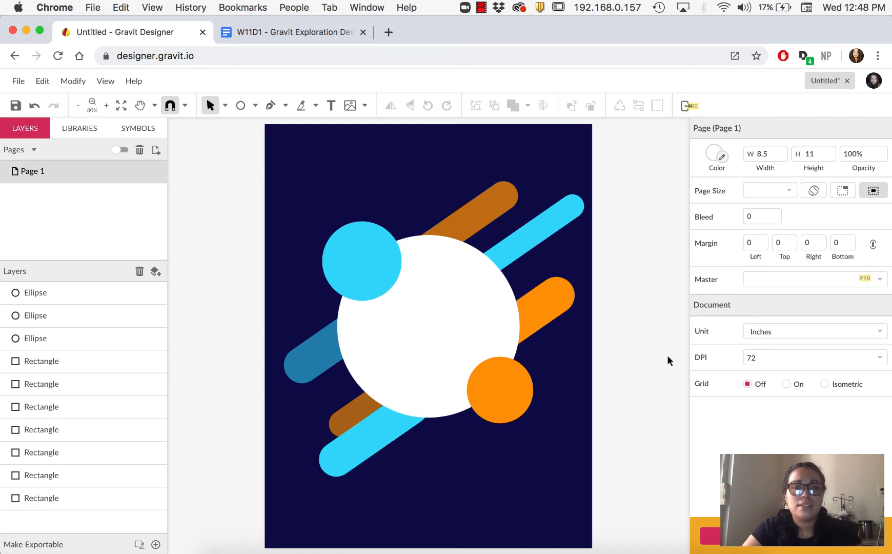
# Switch to the checklist document, copy the "Insert Your Name Here" presents line, and return to the design
pyautogui.click(291, 33)
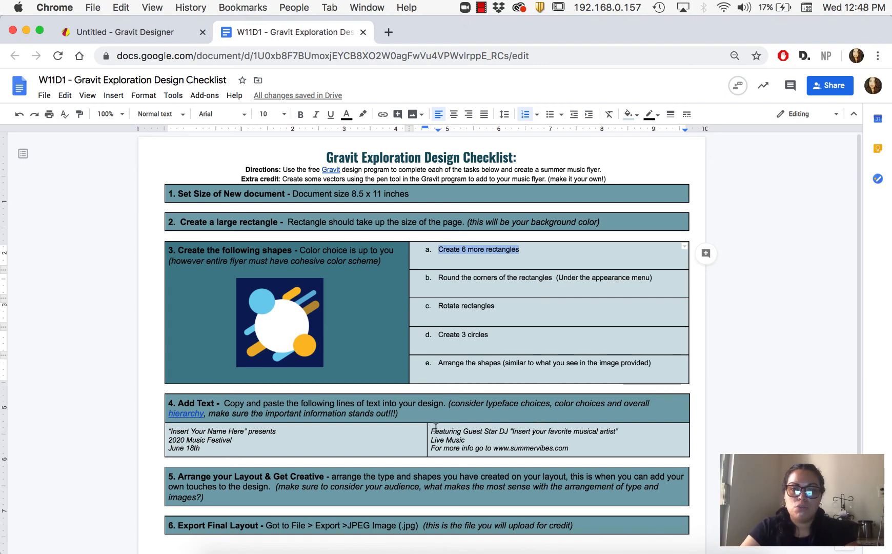
pyautogui.click(240, 437)
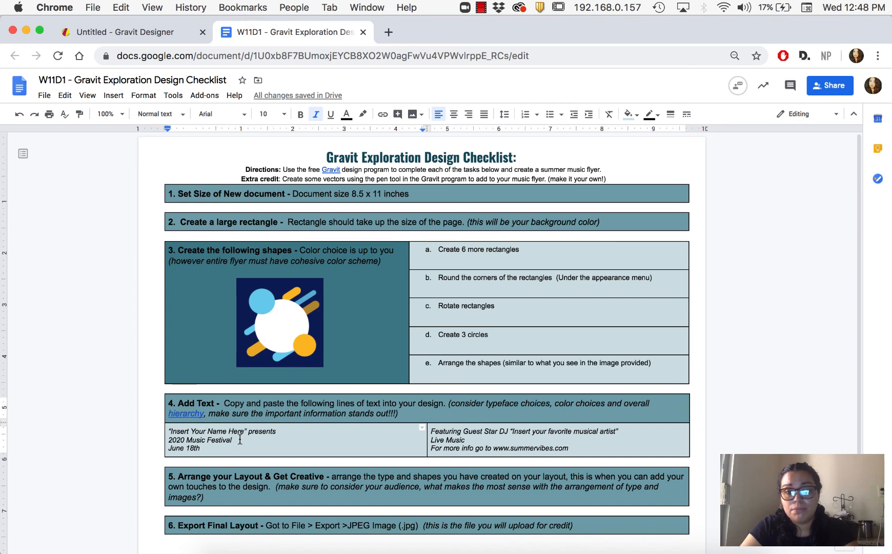
pyautogui.moveTo(240, 437); pyautogui.dragTo(164, 438)
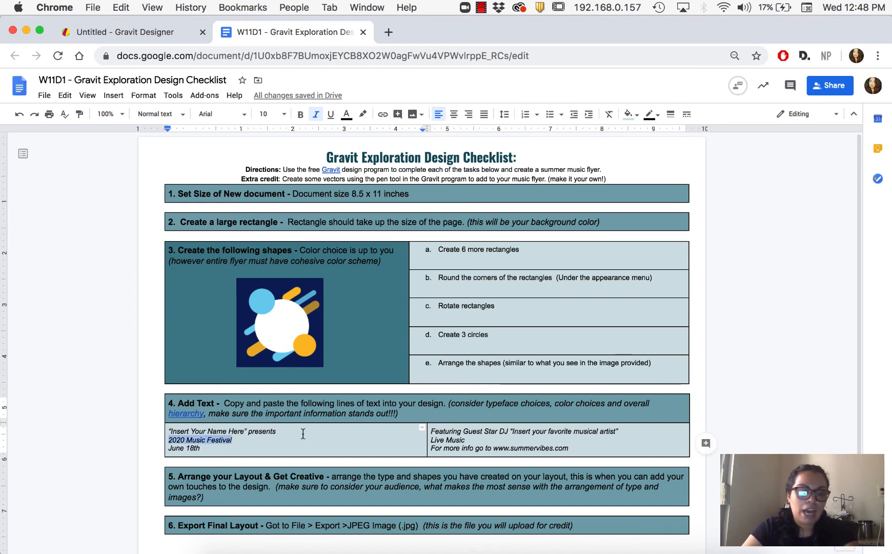
pyautogui.press('Right')
pyautogui.moveTo(278, 431); pyautogui.dragTo(167, 430)
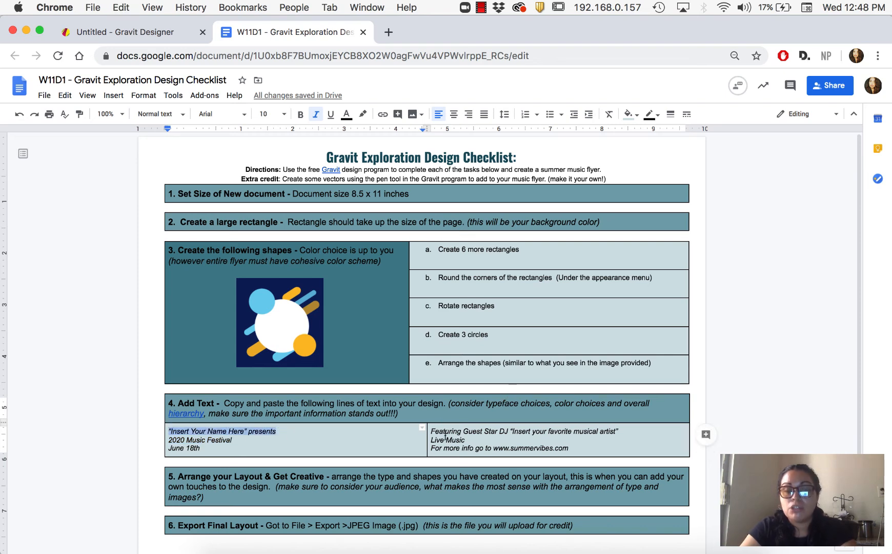
pyautogui.click(112, 30)
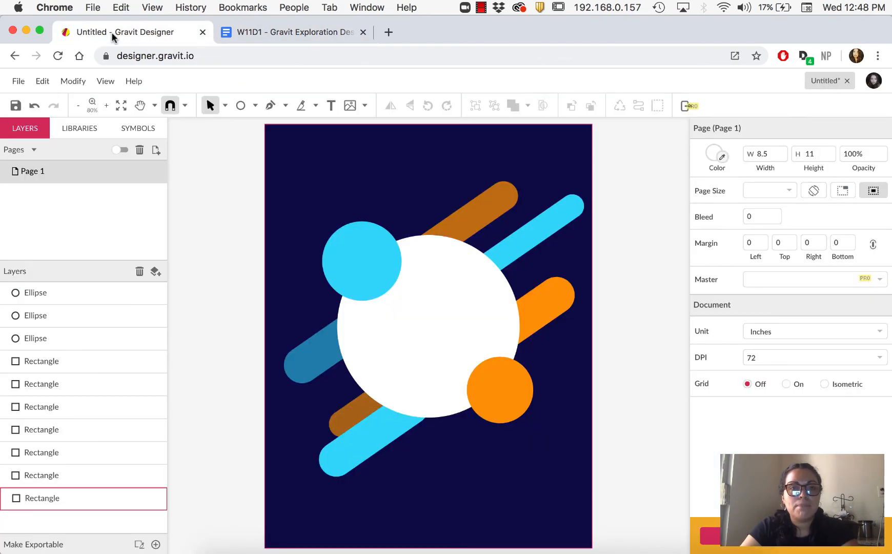
# Create a wide text box across the top of the page with the Text tool and paste the copied line into it
pyautogui.click(331, 105)
pyautogui.moveTo(285, 150); pyautogui.dragTo(574, 186)
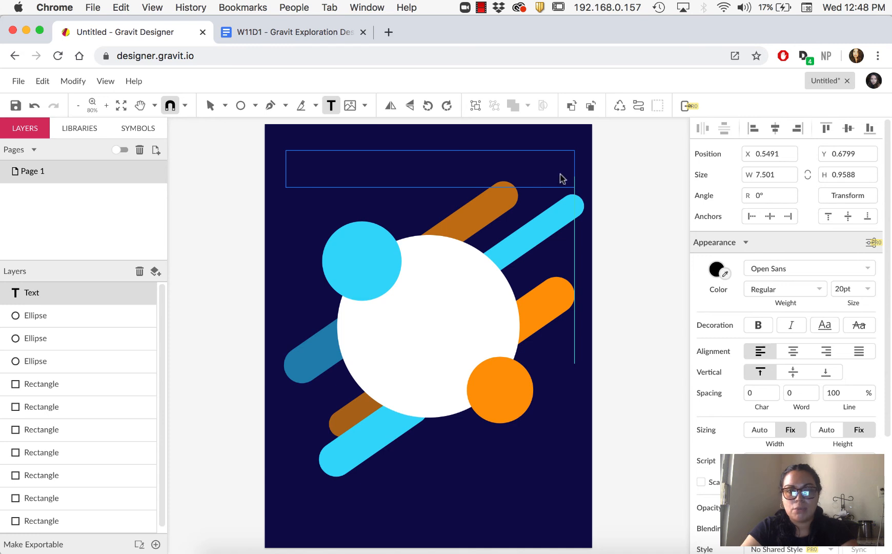
pyautogui.write('Insert Your Name Here presents')
pyautogui.press('Escape')
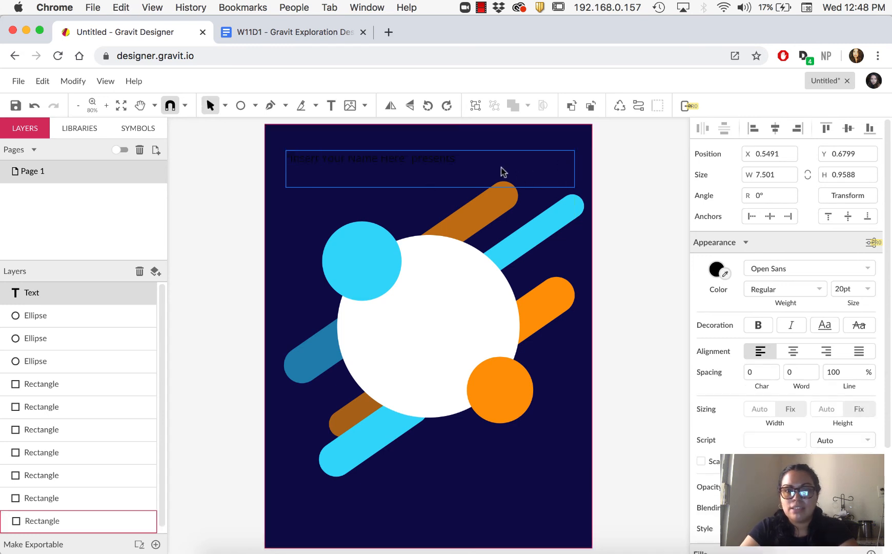
# Select all of the Music Festival text and adjust its character spacing
pyautogui.doubleClick(455, 163)
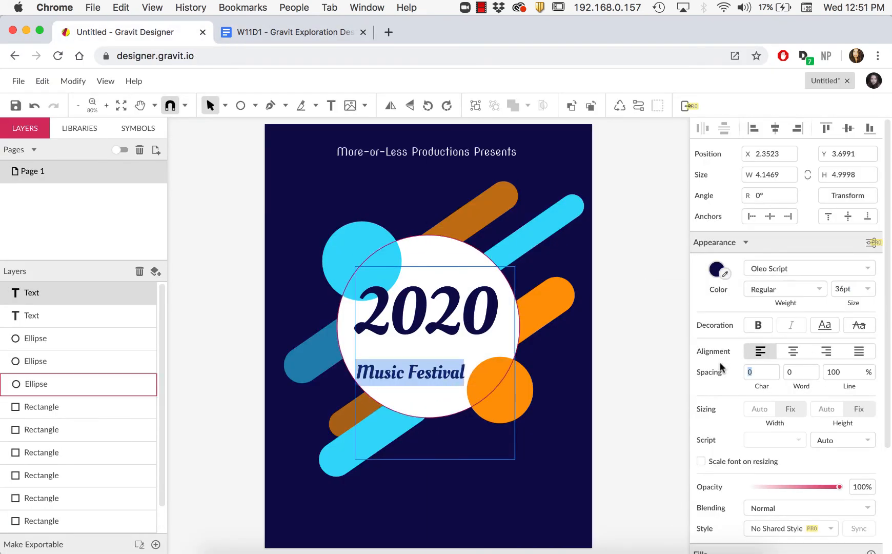
pyautogui.hotkey('ctrl', 'a')
pyautogui.click(852, 370)
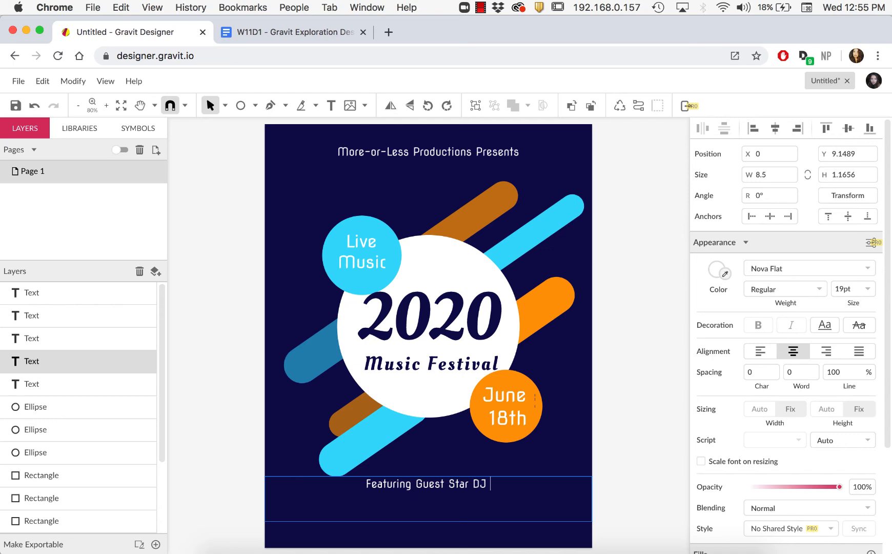
# Complete the guest star line with DJ Camilo and set that name's font to Oleo Script
pyautogui.write('Camilo')
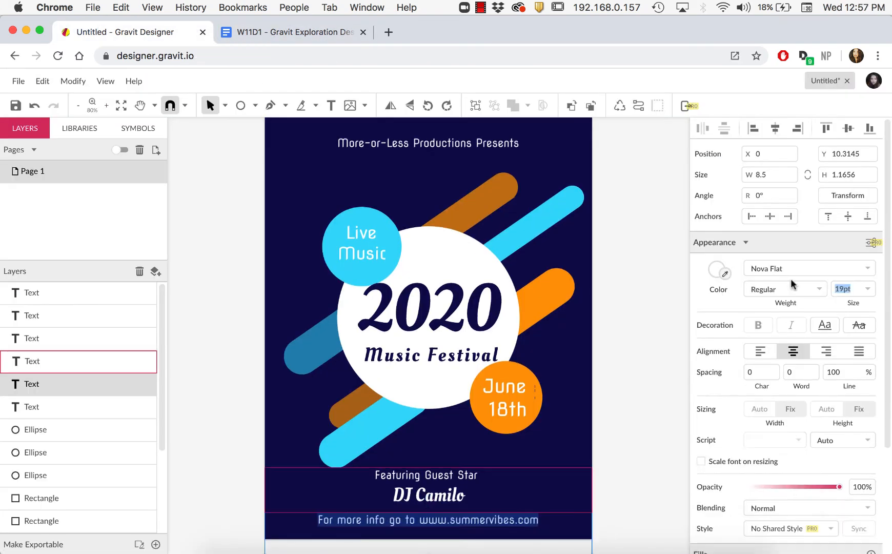
pyautogui.click(680, 266)
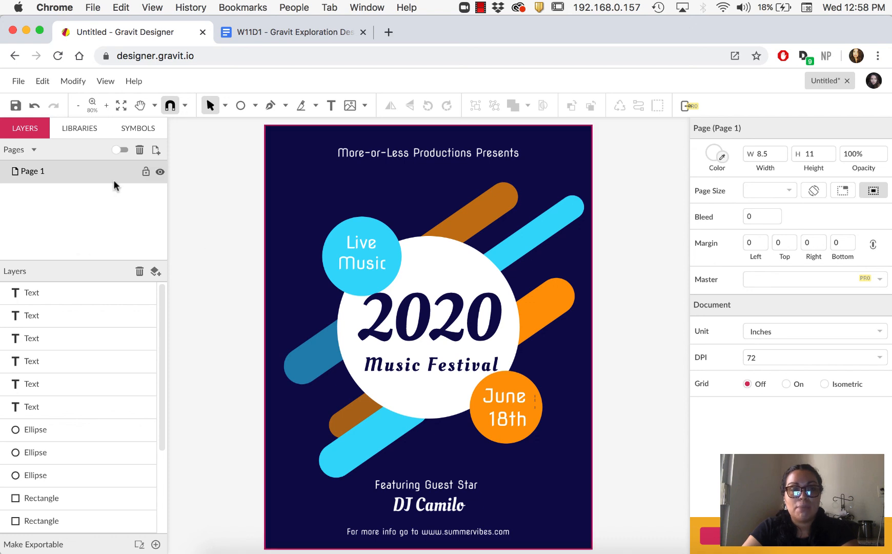
# Export the finished flyer as a JPEG image
pyautogui.click(17, 81)
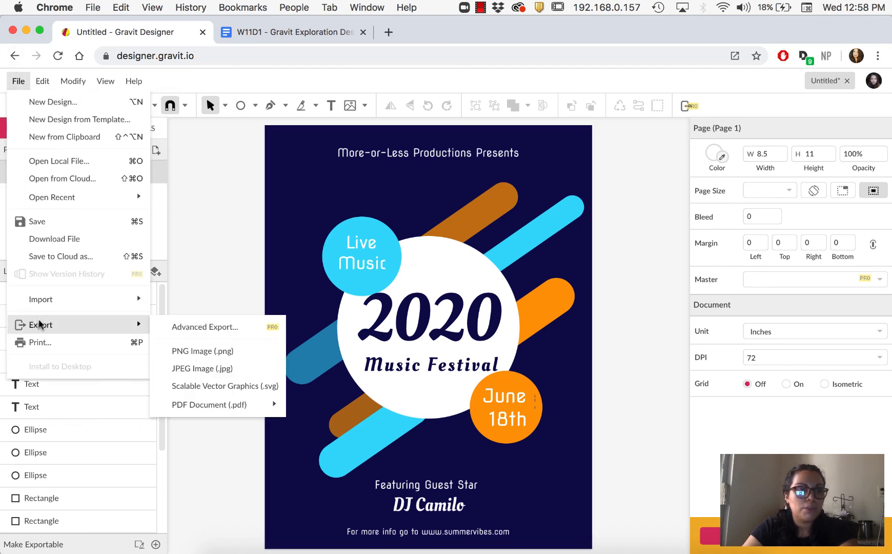
pyautogui.moveTo(115, 323)
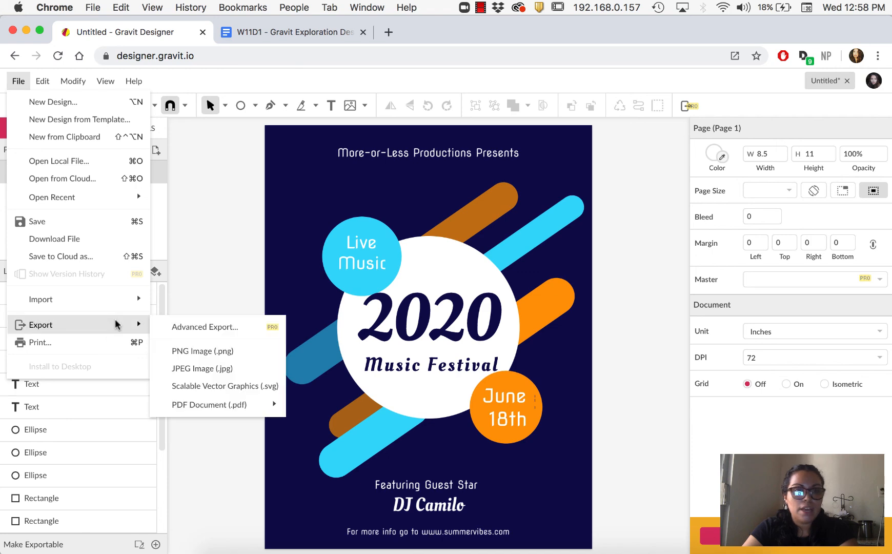
pyautogui.click(199, 371)
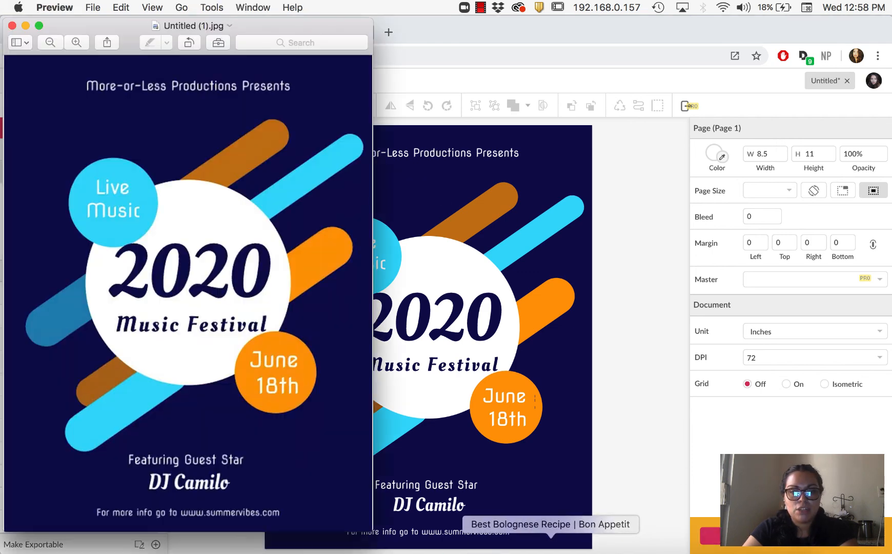